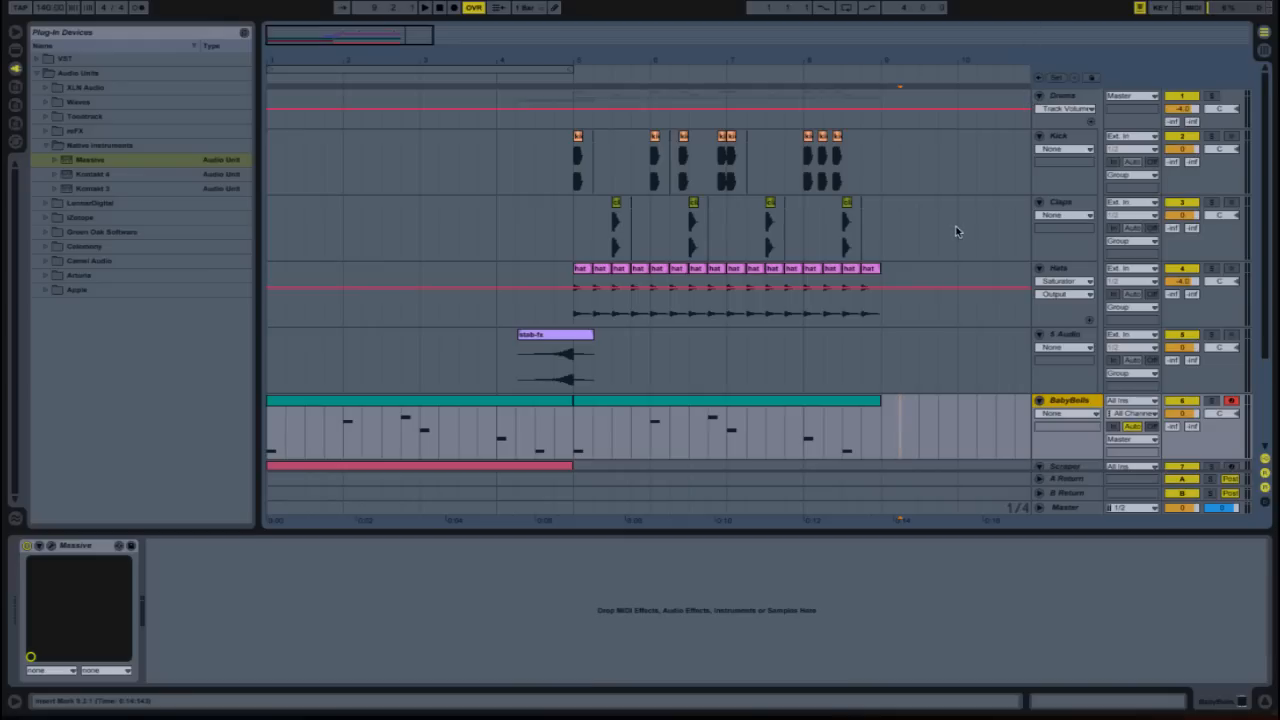
Insert a new MIDI track directly below the BabyBells track.
scroll(956, 230, down, 2)
right_click(1063, 356)
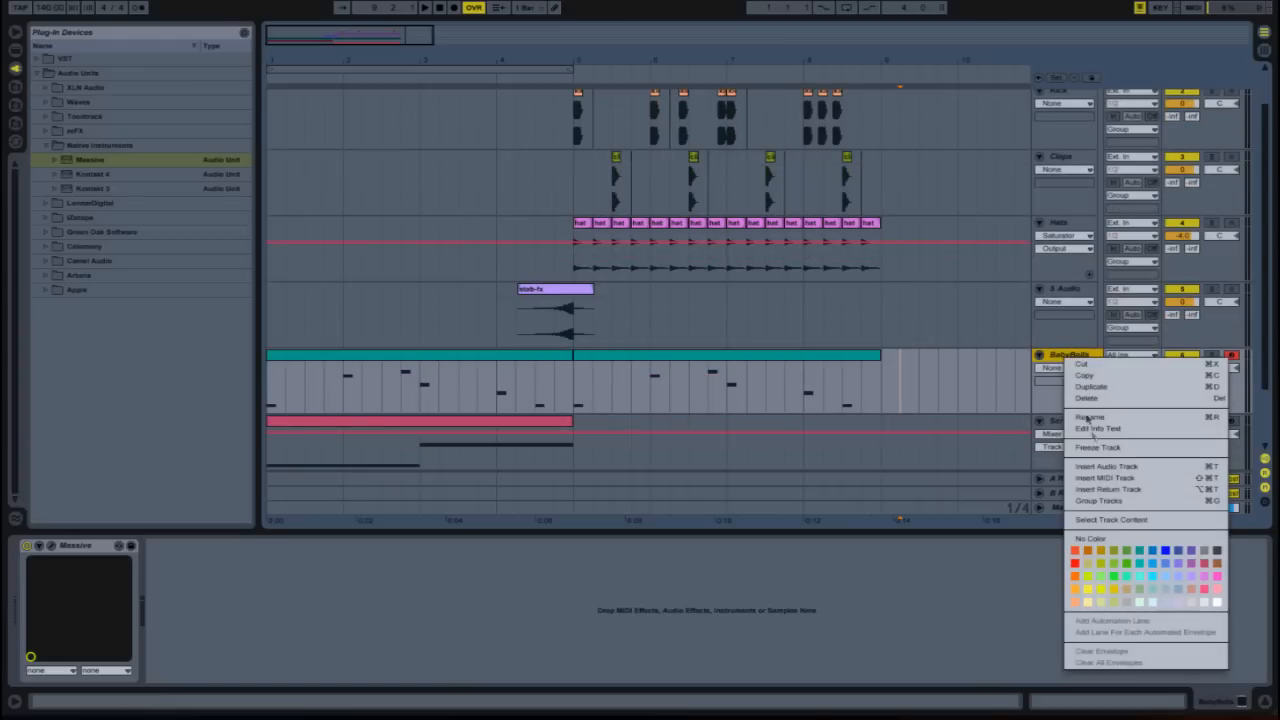
click(1106, 480)
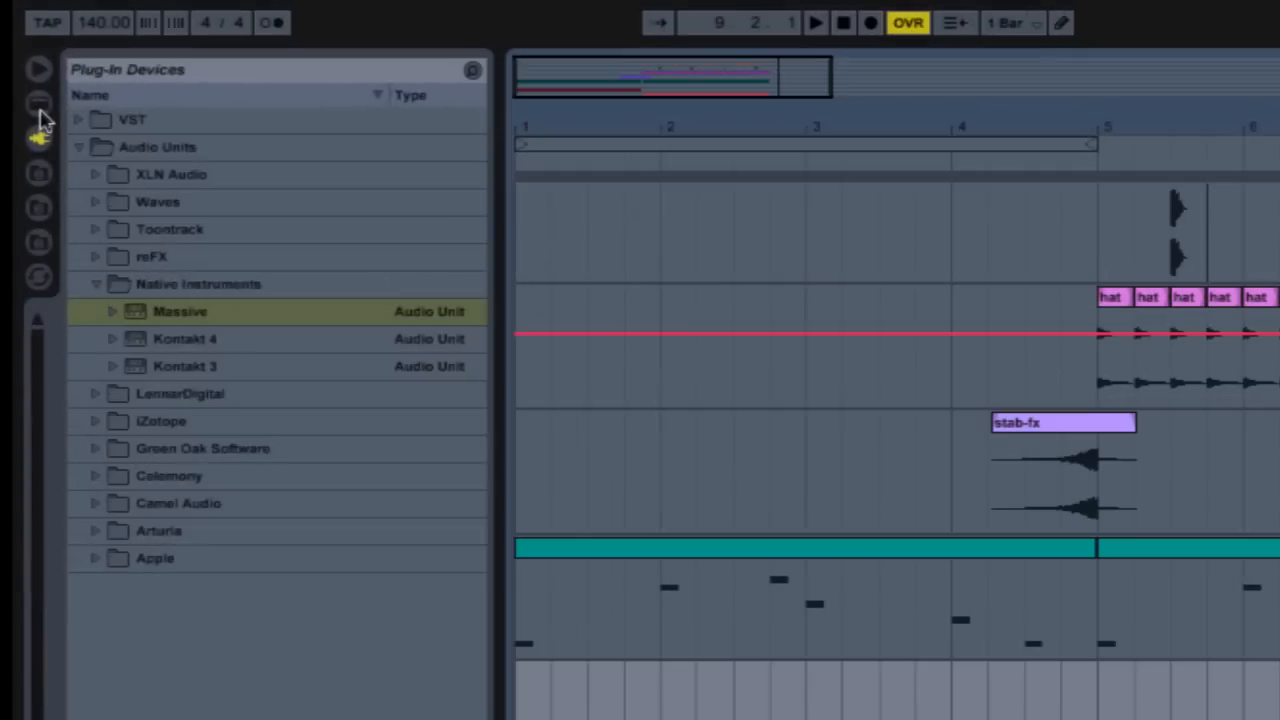
Load the Operator instrument from the Live Devices onto the new MIDI track.
click(19, 58)
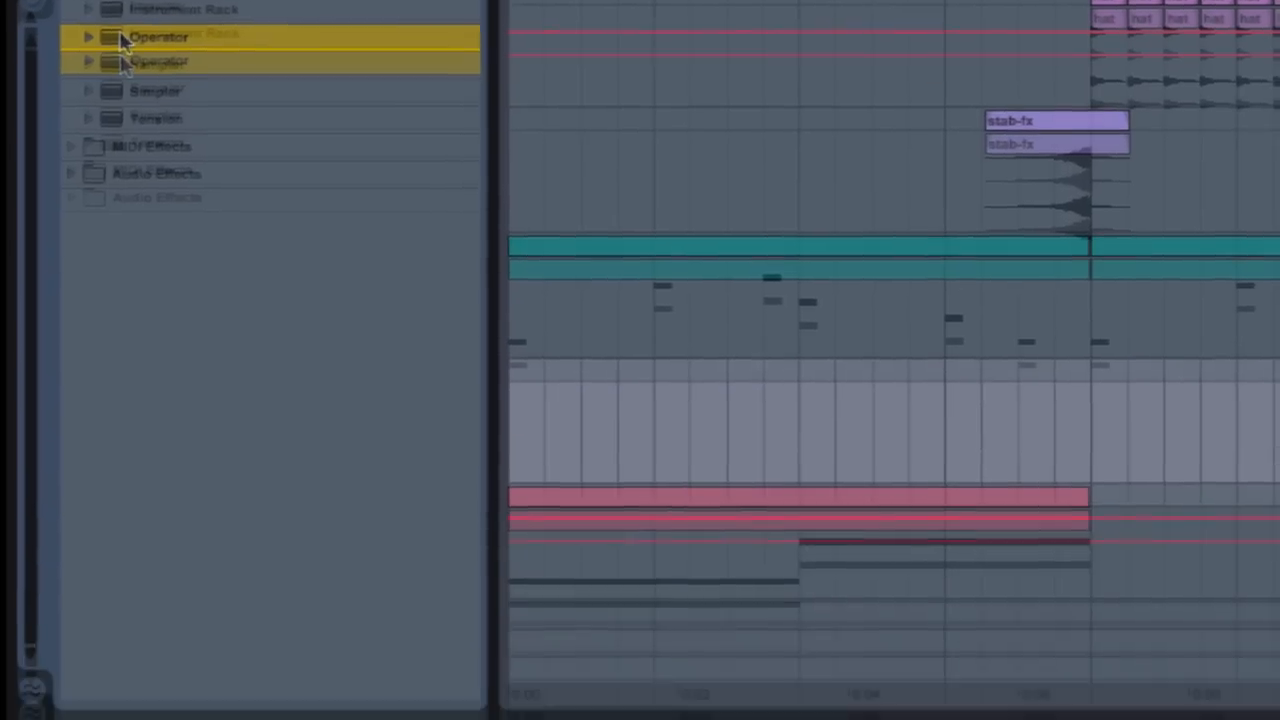
drag(98, 340, 348, 719)
drag(336, 420, 385, 592)
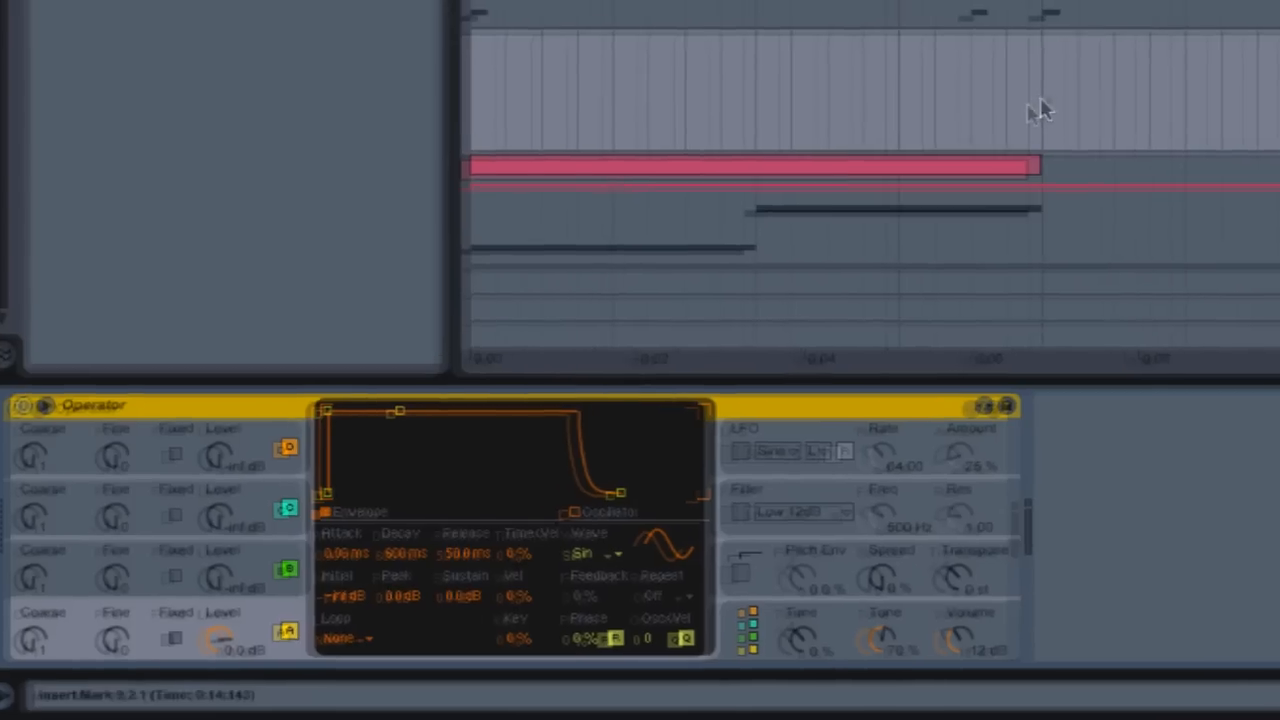
Insert a one-bar MIDI clip at bar 5 on the Operator track and open it in the note editor.
drag(1080, 91, 1225, 91)
right_click(850, 188)
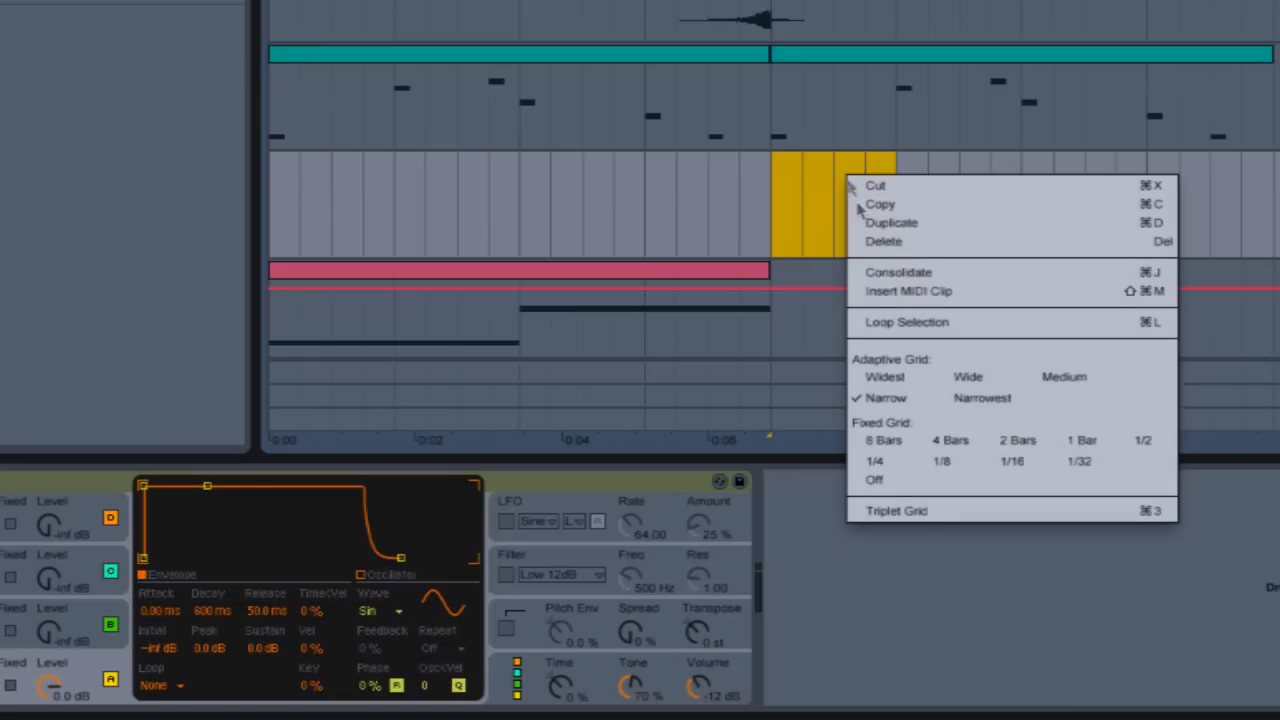
click(879, 292)
double_click(843, 176)
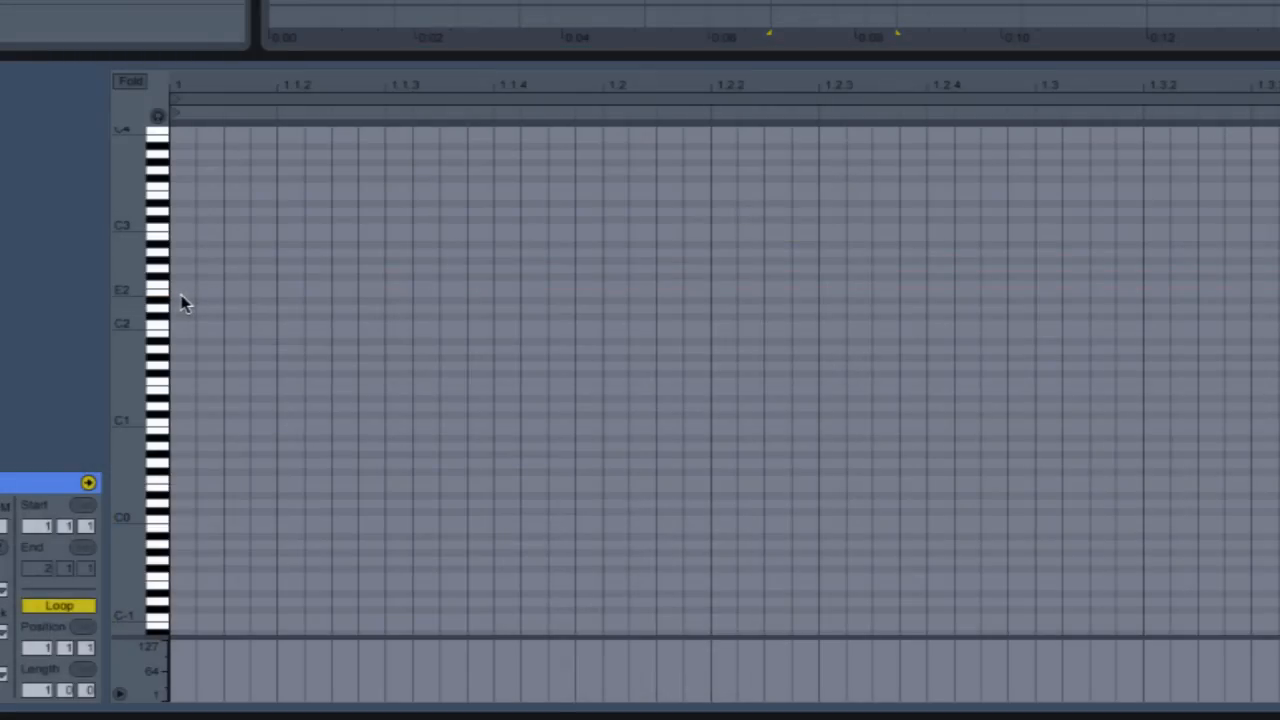
Turn on note preview and audition low notes such as E0 on the clip's piano roll.
click(157, 116)
click(158, 390)
click(158, 393)
click(162, 391)
click(161, 488)
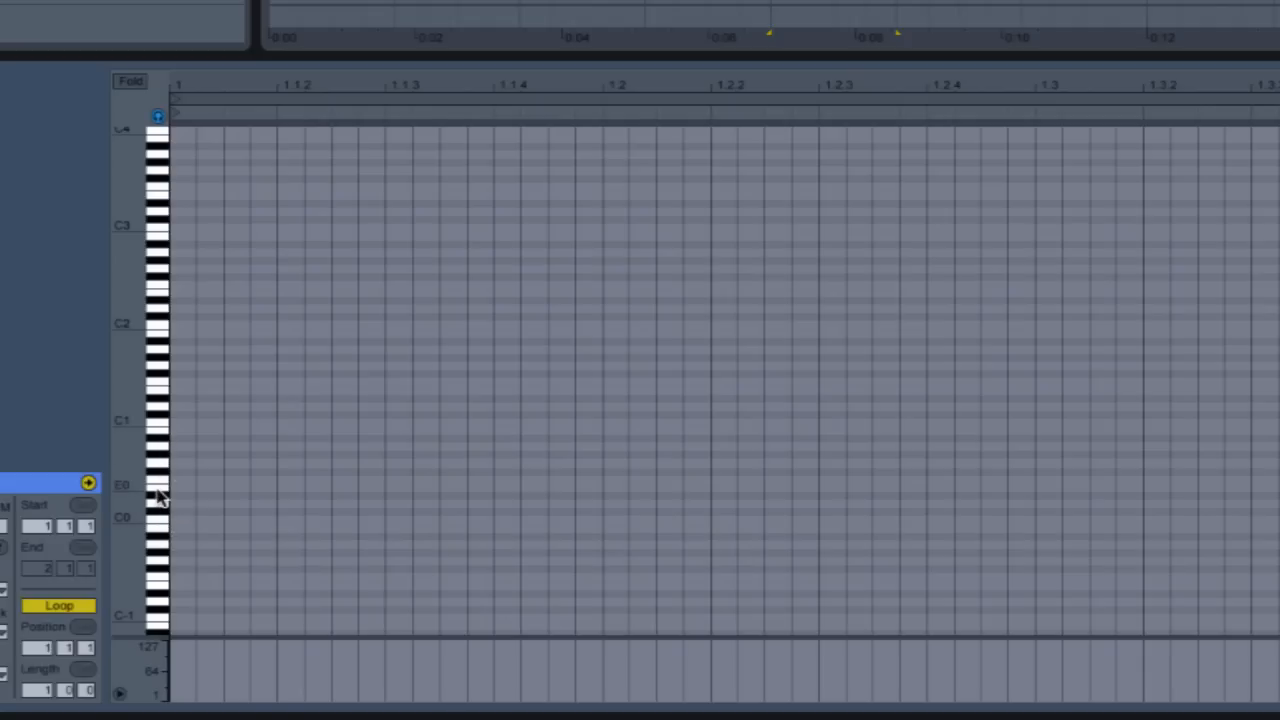
click(158, 488)
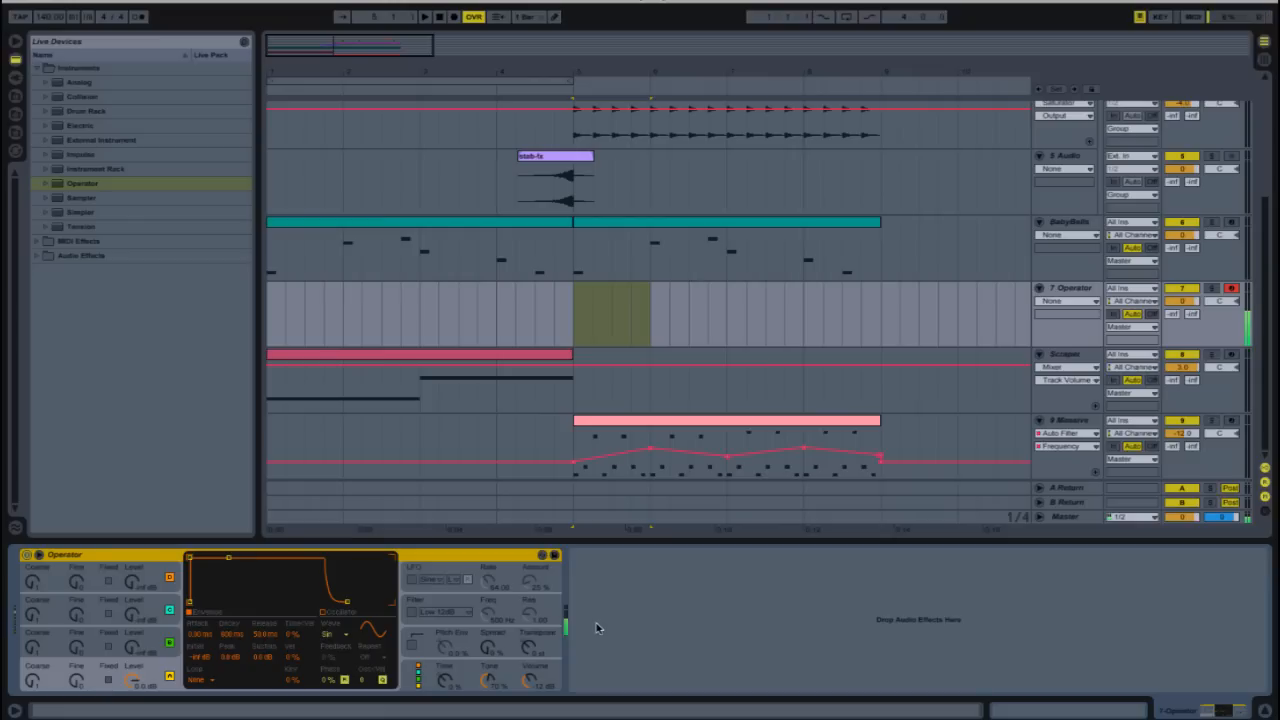
Examine the waveform of the first kick clip at bar 5 in close-up.
click(571, 333)
scroll(566, 320, up, 5)
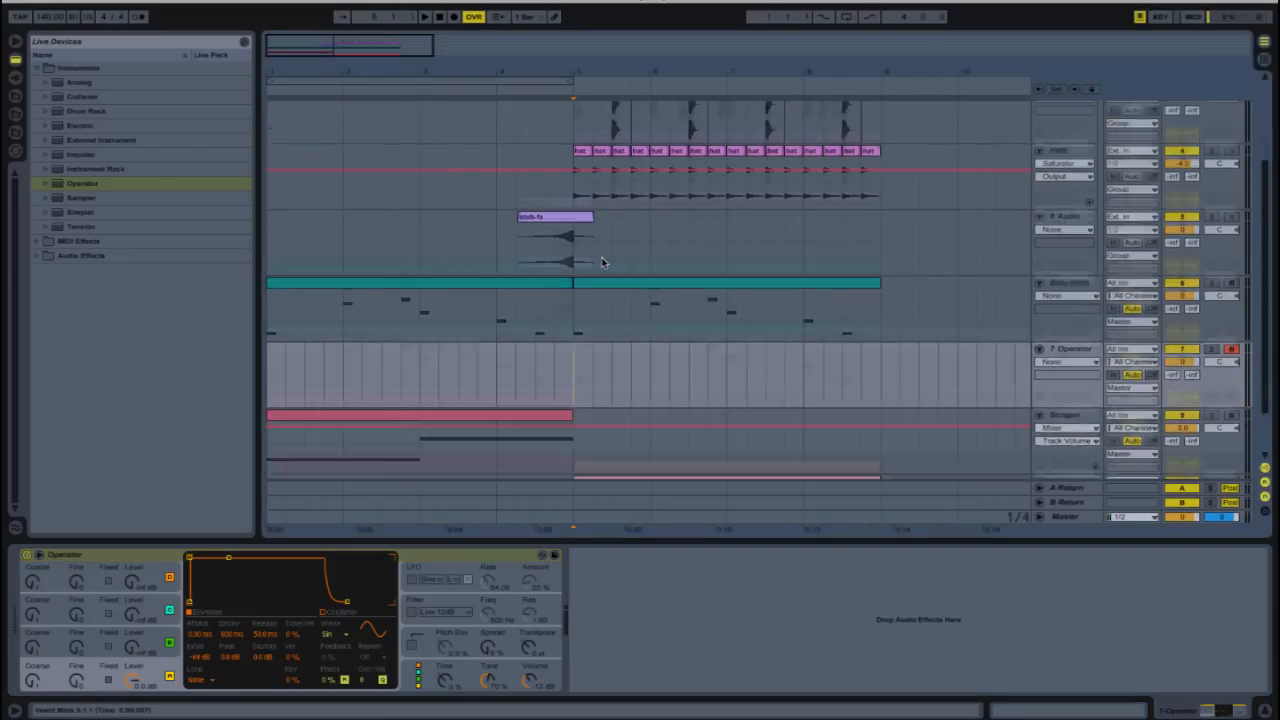
click(563, 311)
scroll(575, 310, up, 2)
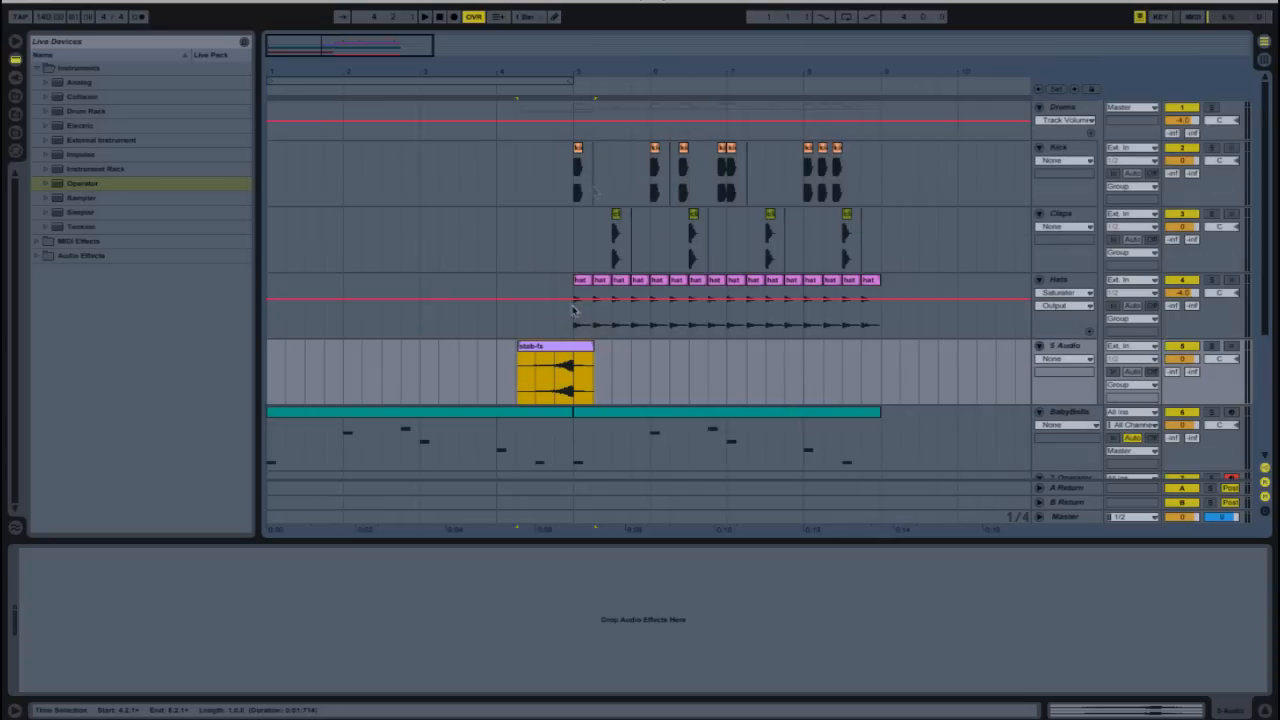
click(578, 150)
key(plus)
key(plus)
key(plus)
key(plus)
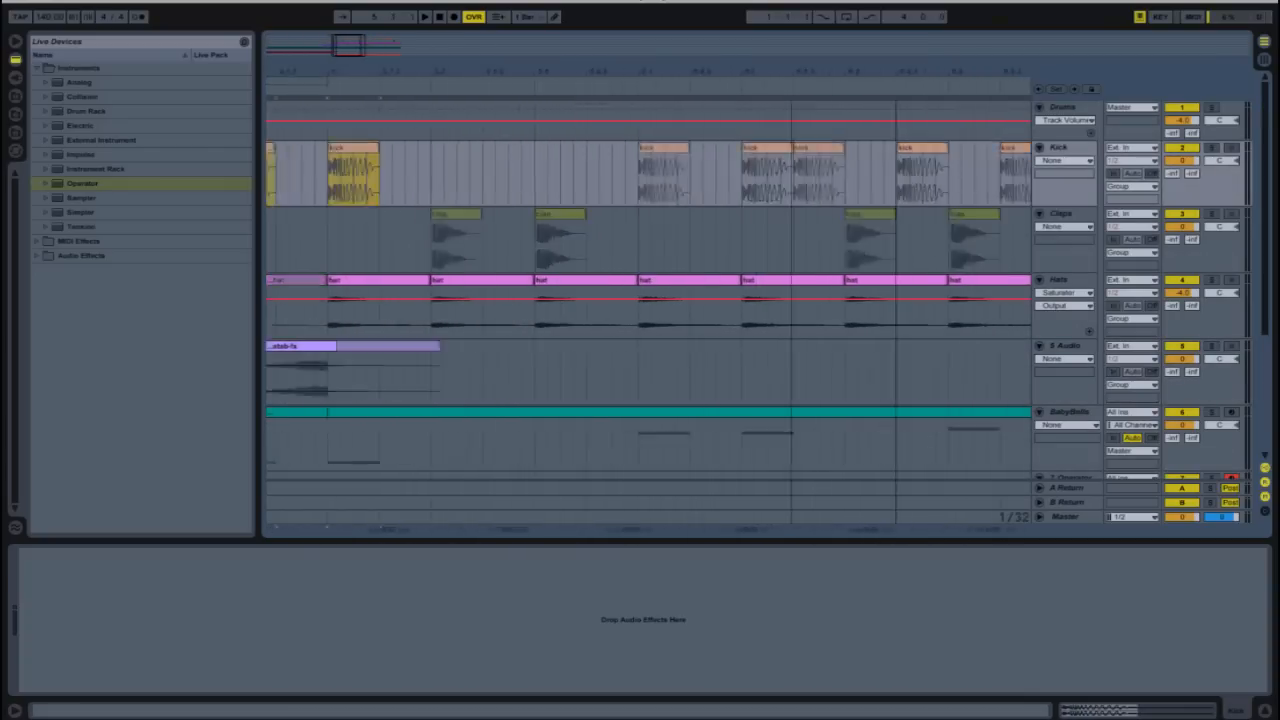
drag(368, 76, 368, 76)
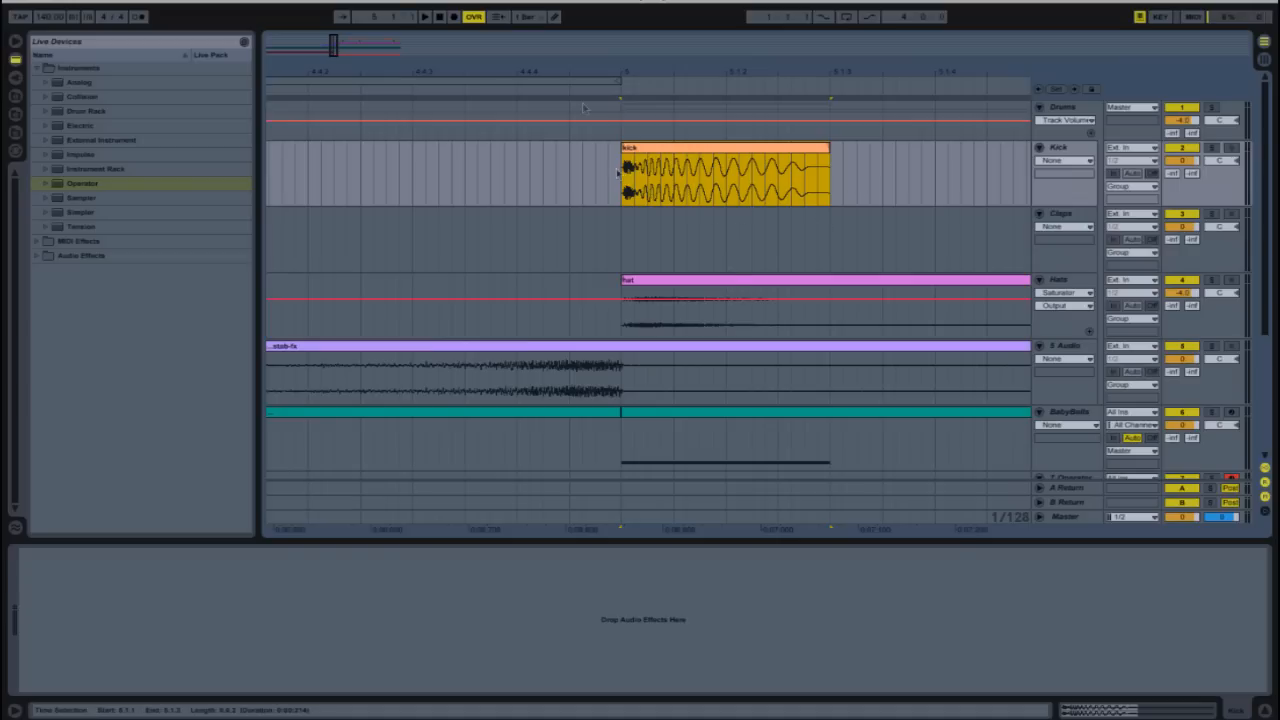
drag(335, 45, 336, 88)
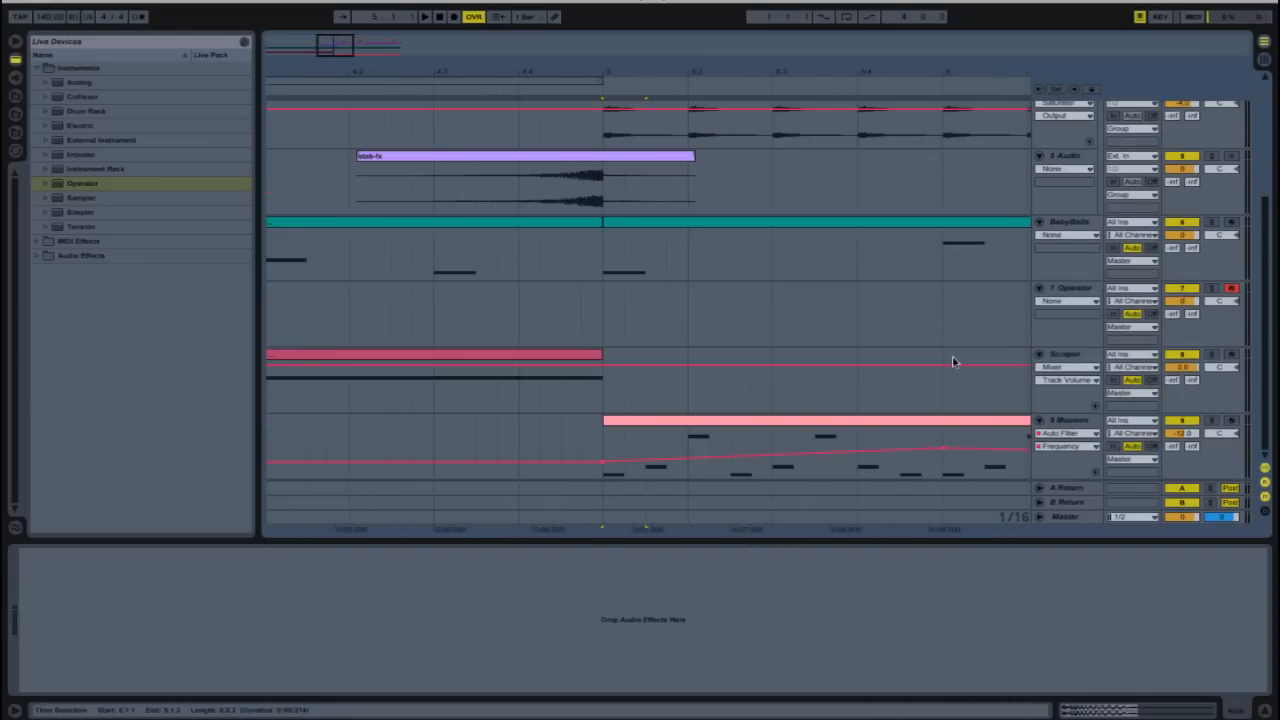
Try the Saw D and Square D waveforms on Operator's oscillator A.
click(951, 320)
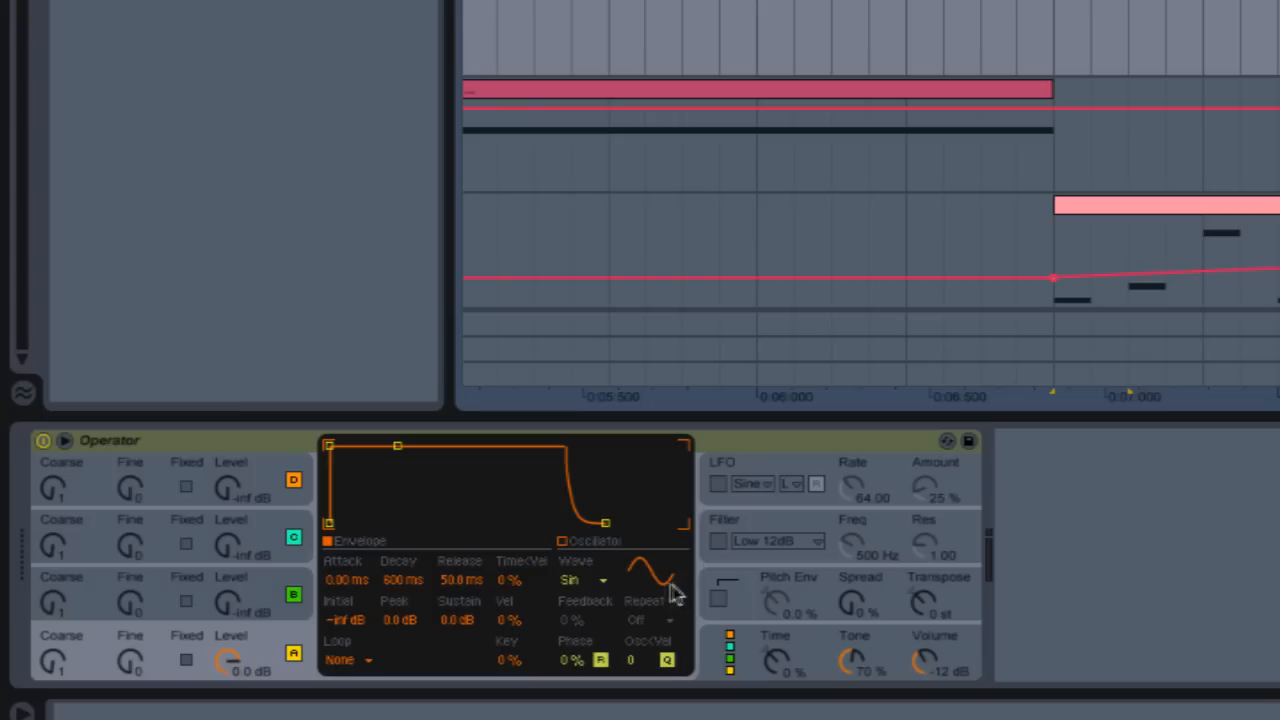
click(603, 582)
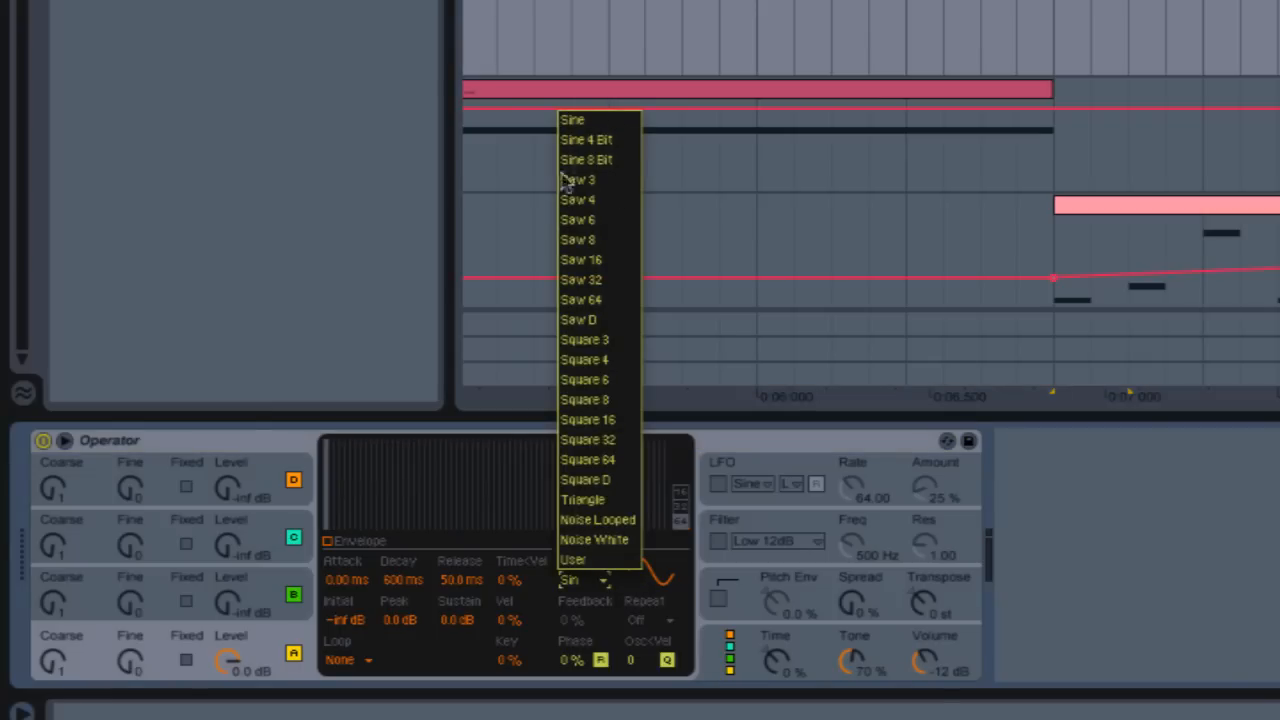
click(580, 320)
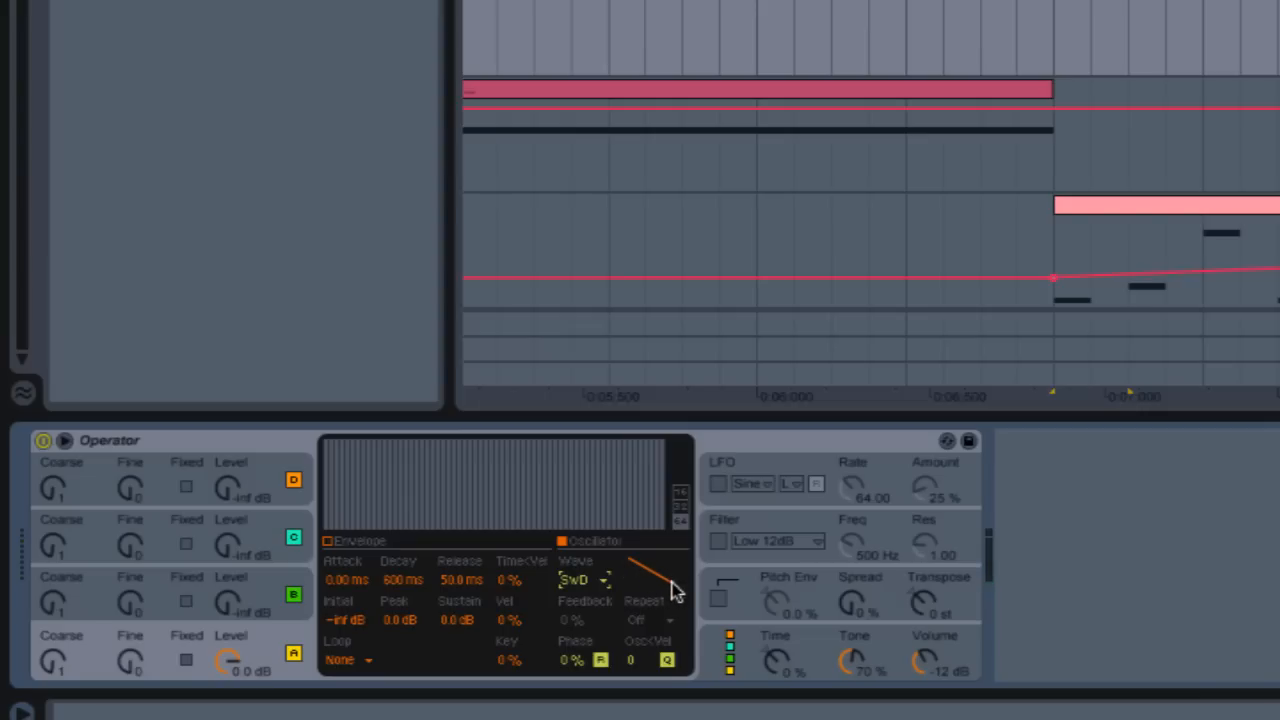
click(605, 582)
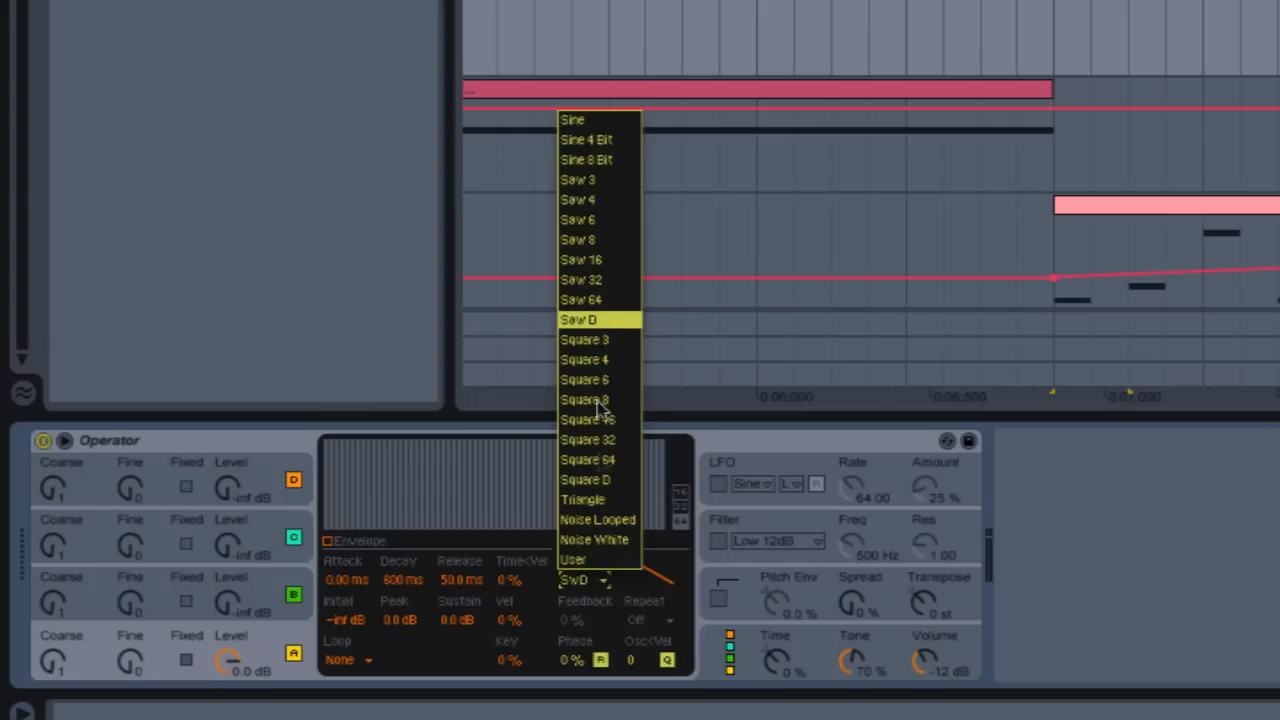
click(590, 481)
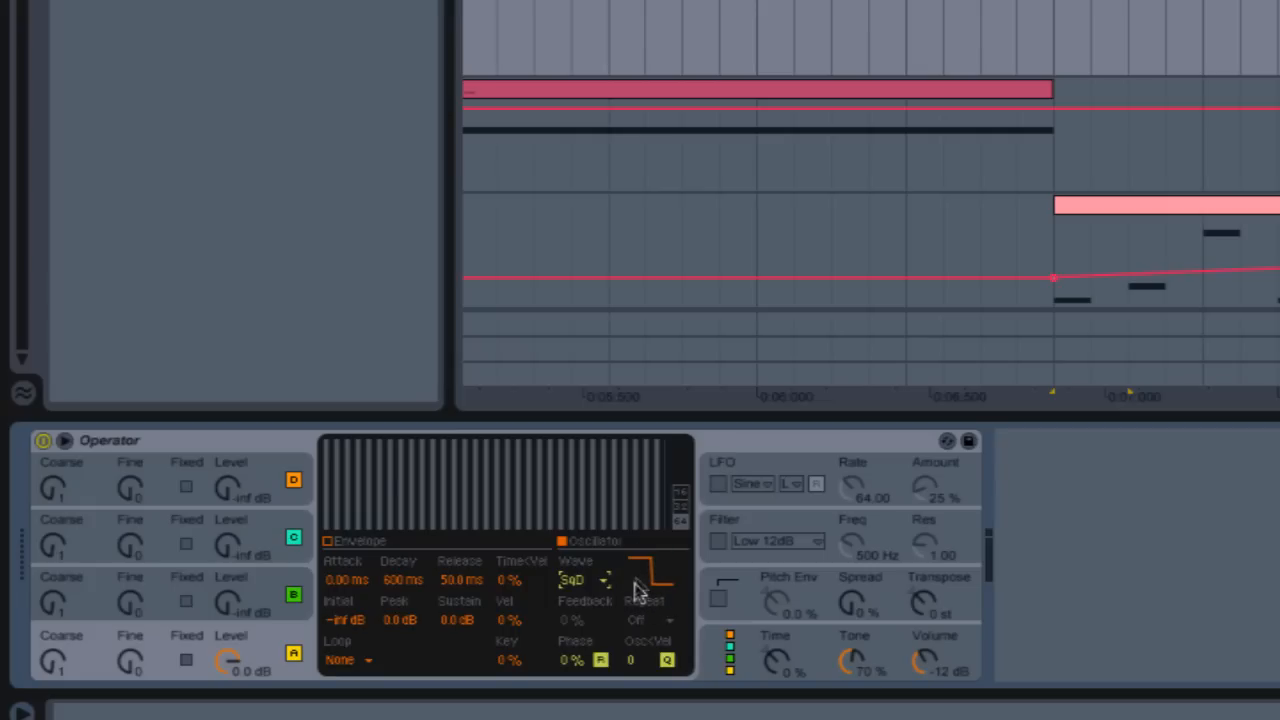
Try the Triangle waveform on Operator's oscillator A and return it to Sine.
click(603, 580)
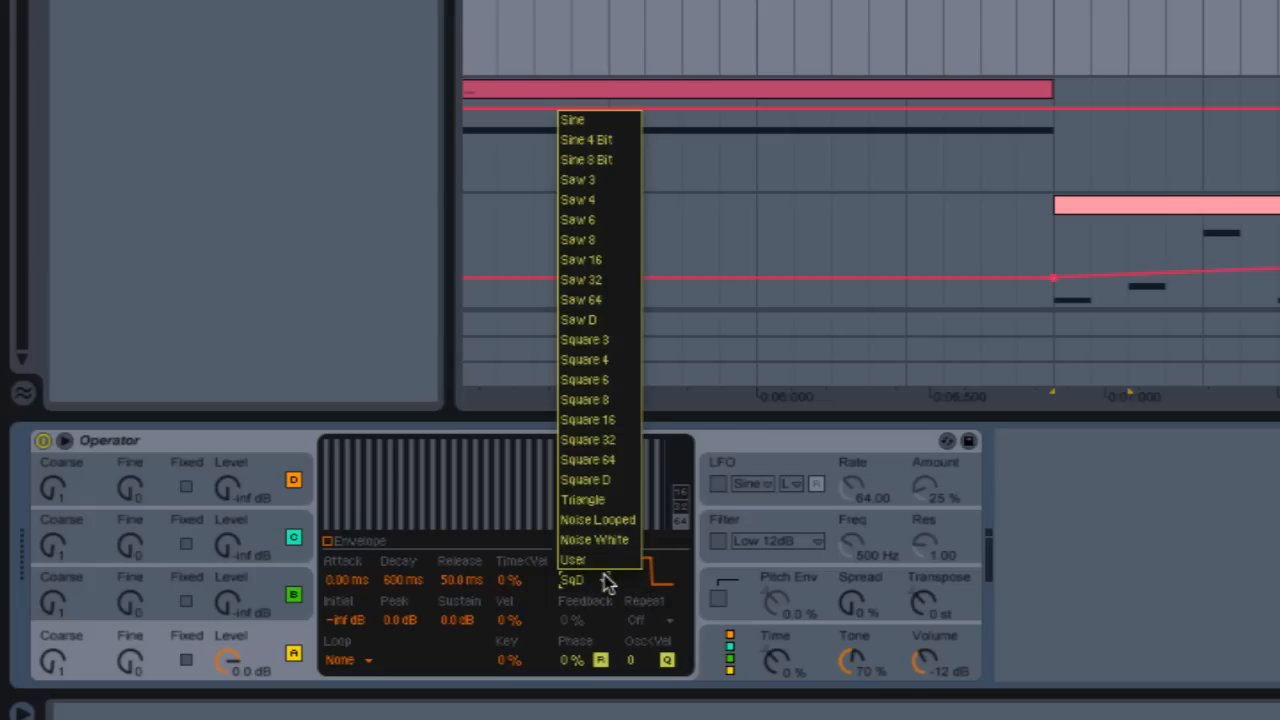
click(586, 502)
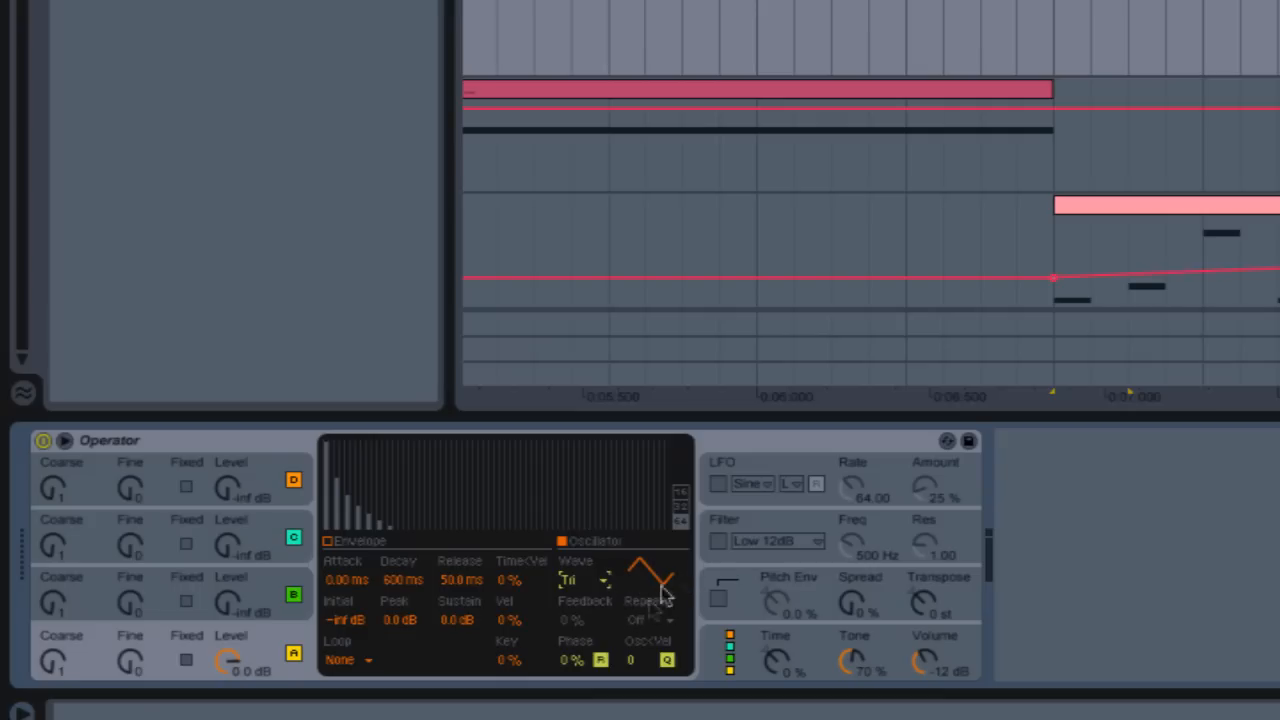
click(603, 585)
click(578, 122)
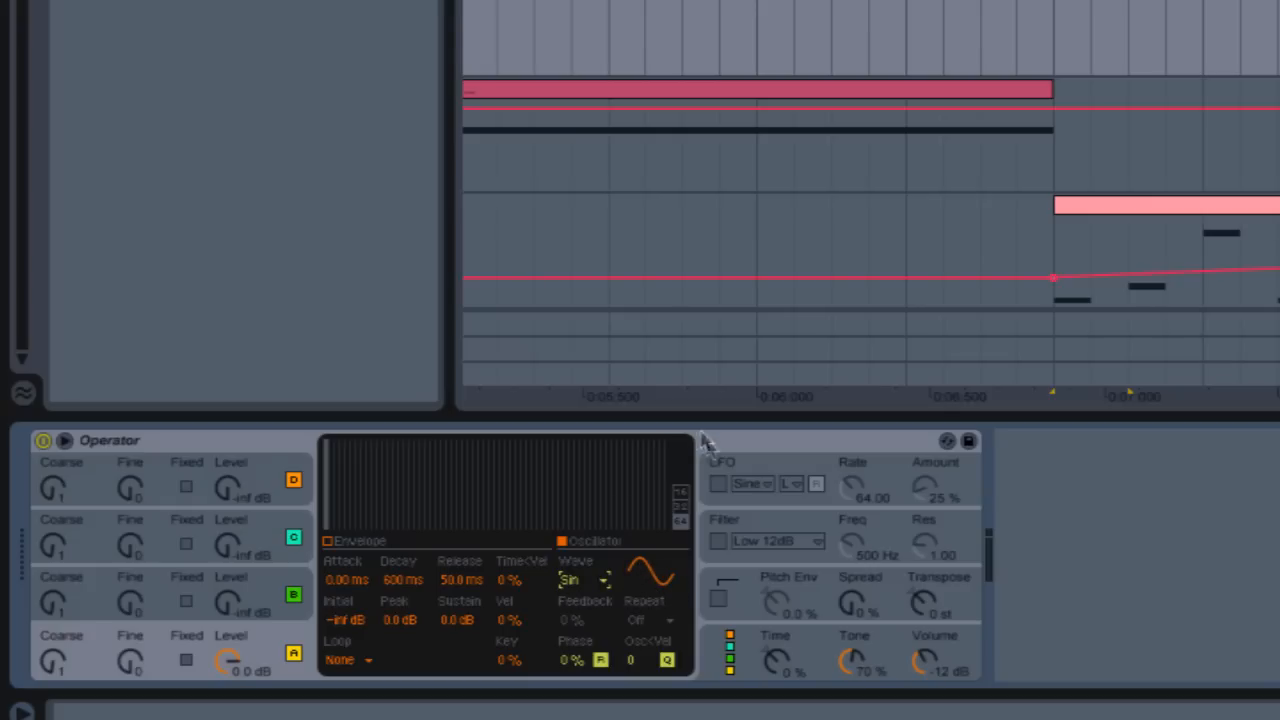
Replace Operator with the Native Instruments Massive plug-in on the MIDI track and place its window clear for editing.
click(731, 443)
key(Delete)
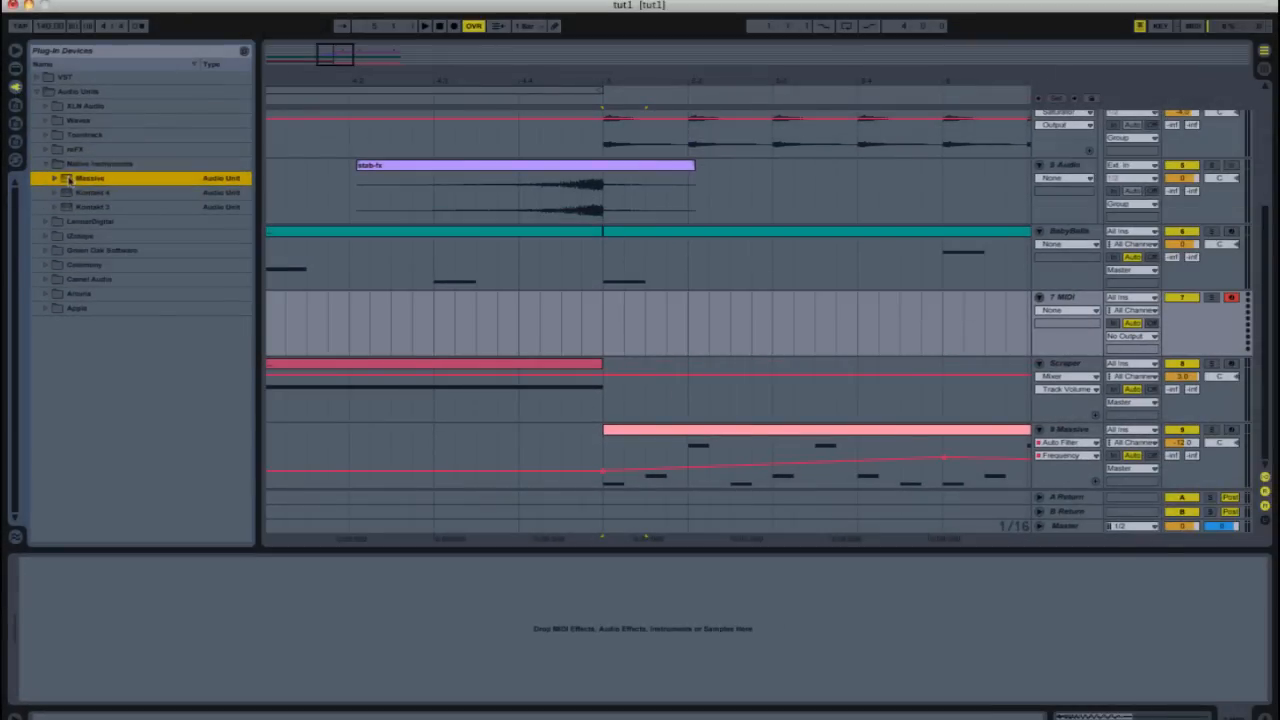
drag(505, 334, 505, 332)
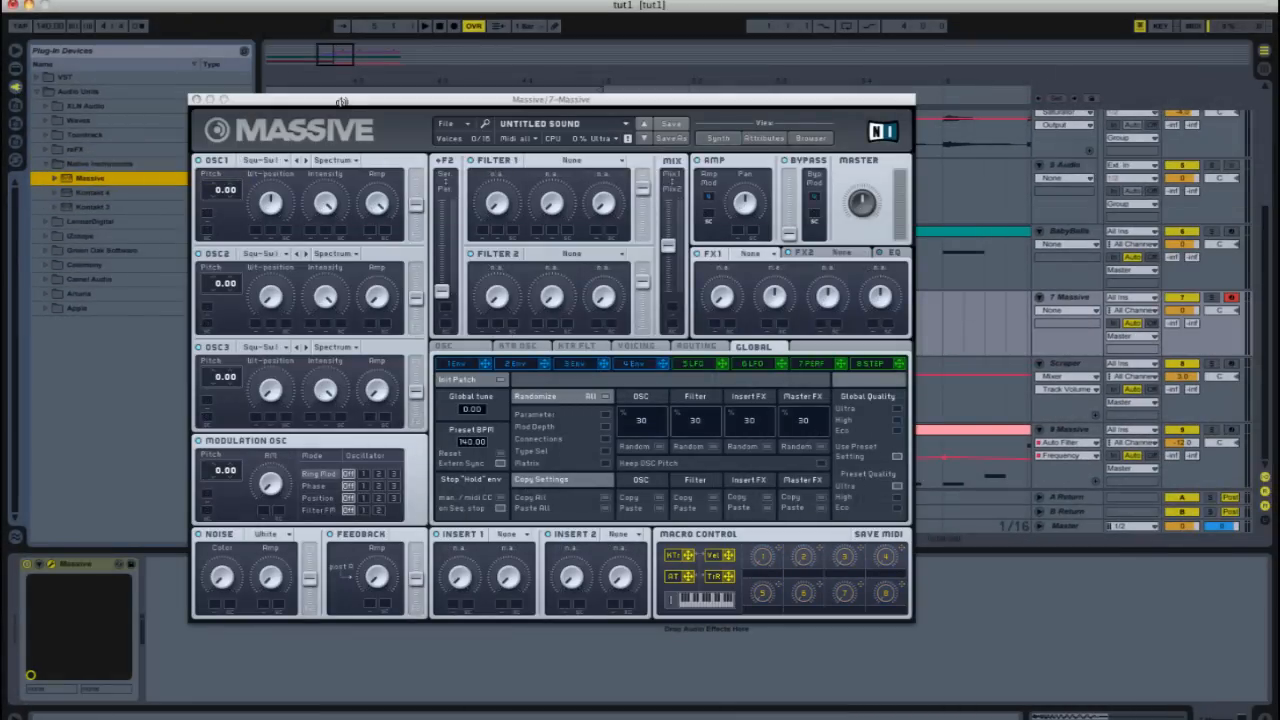
drag(341, 99, 339, 108)
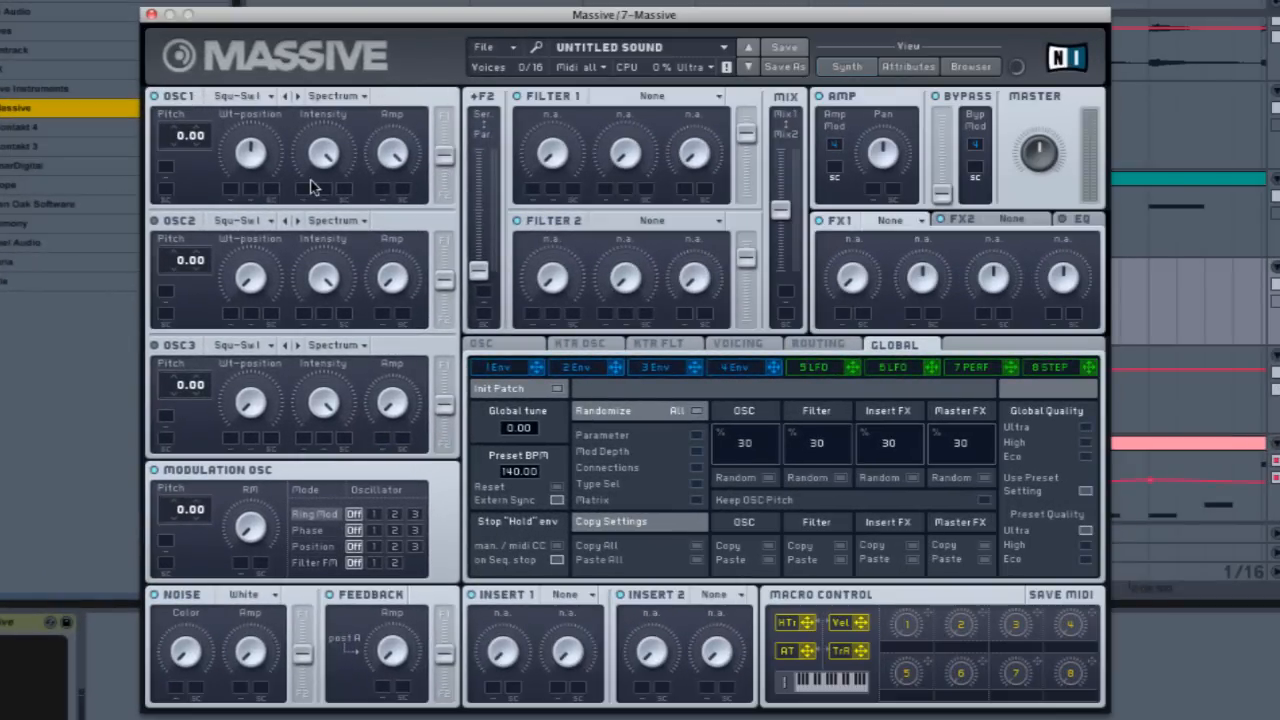
drag(304, 21, 318, 35)
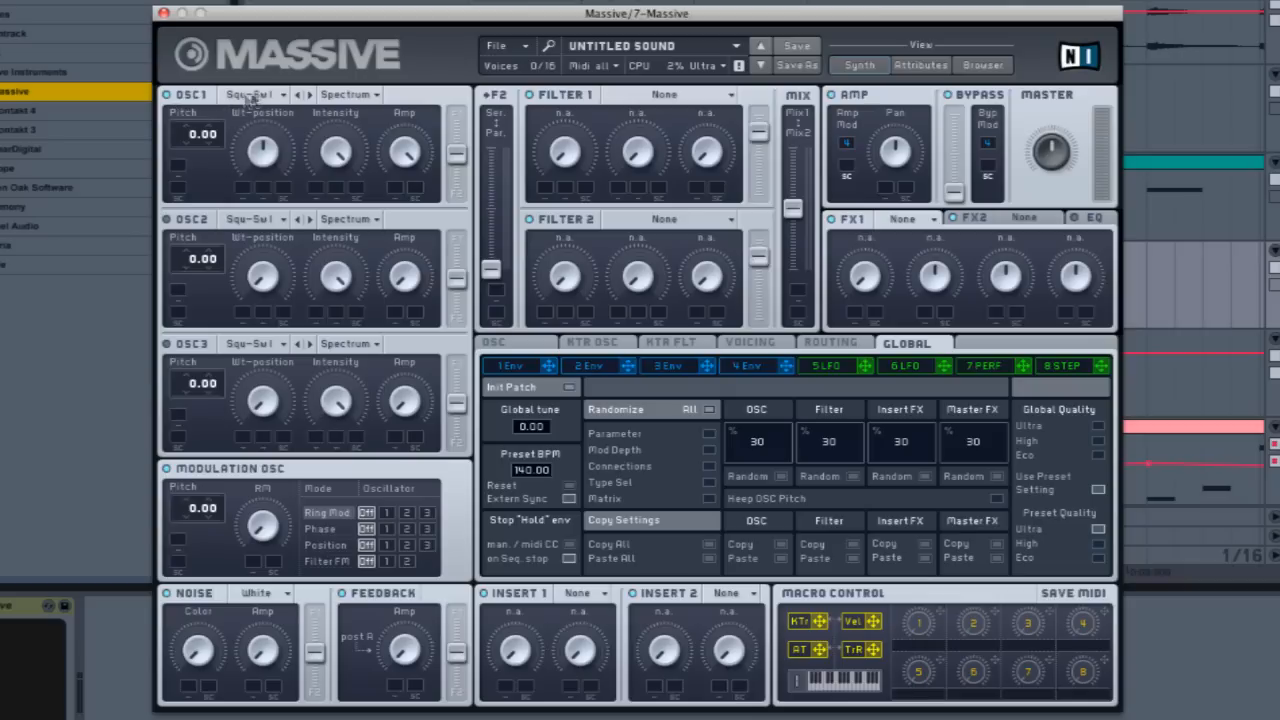
Keep the Square-Saw I wavetable on Massive's OSC1 and turn its Wt-position fully down.
click(250, 95)
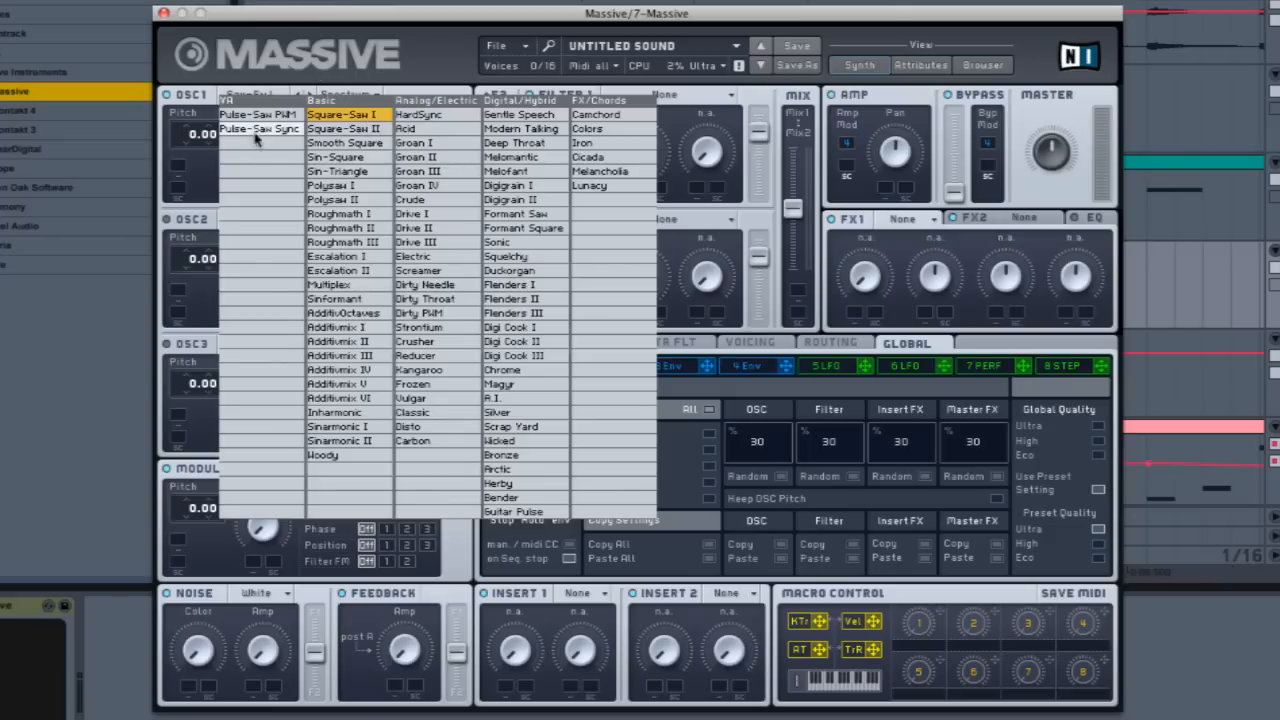
click(243, 60)
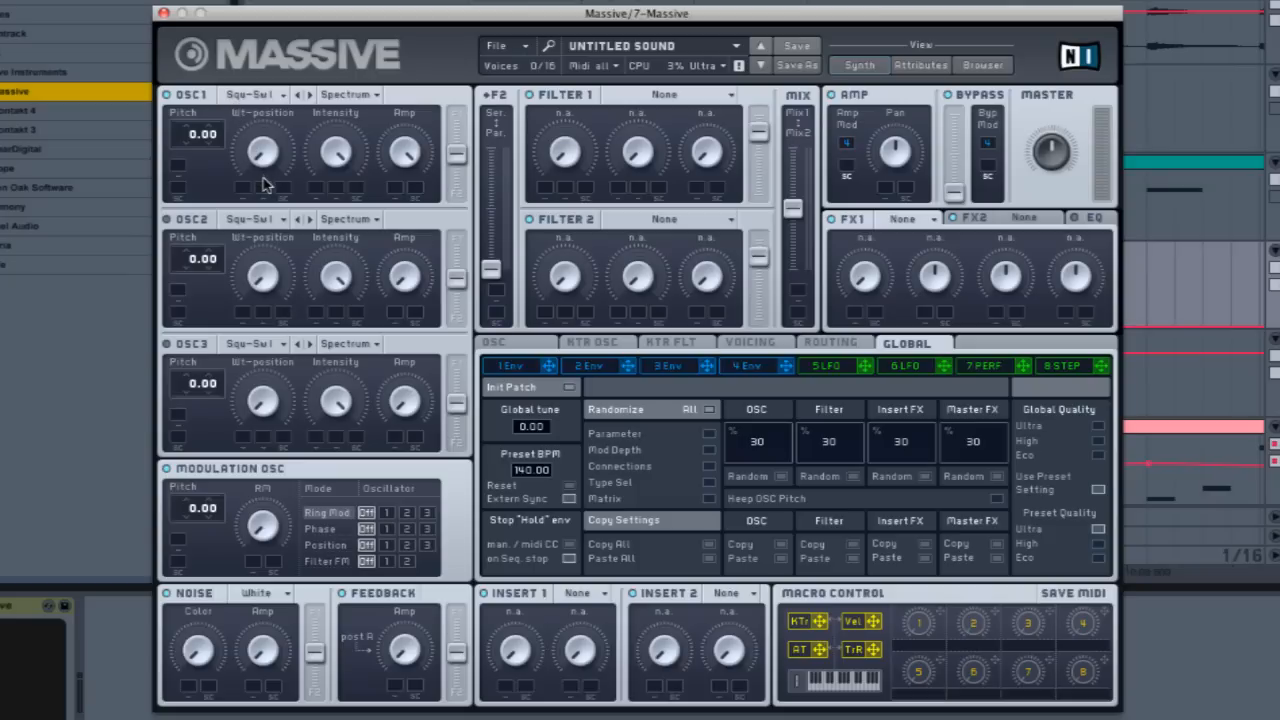
drag(256, 20, 254, 21)
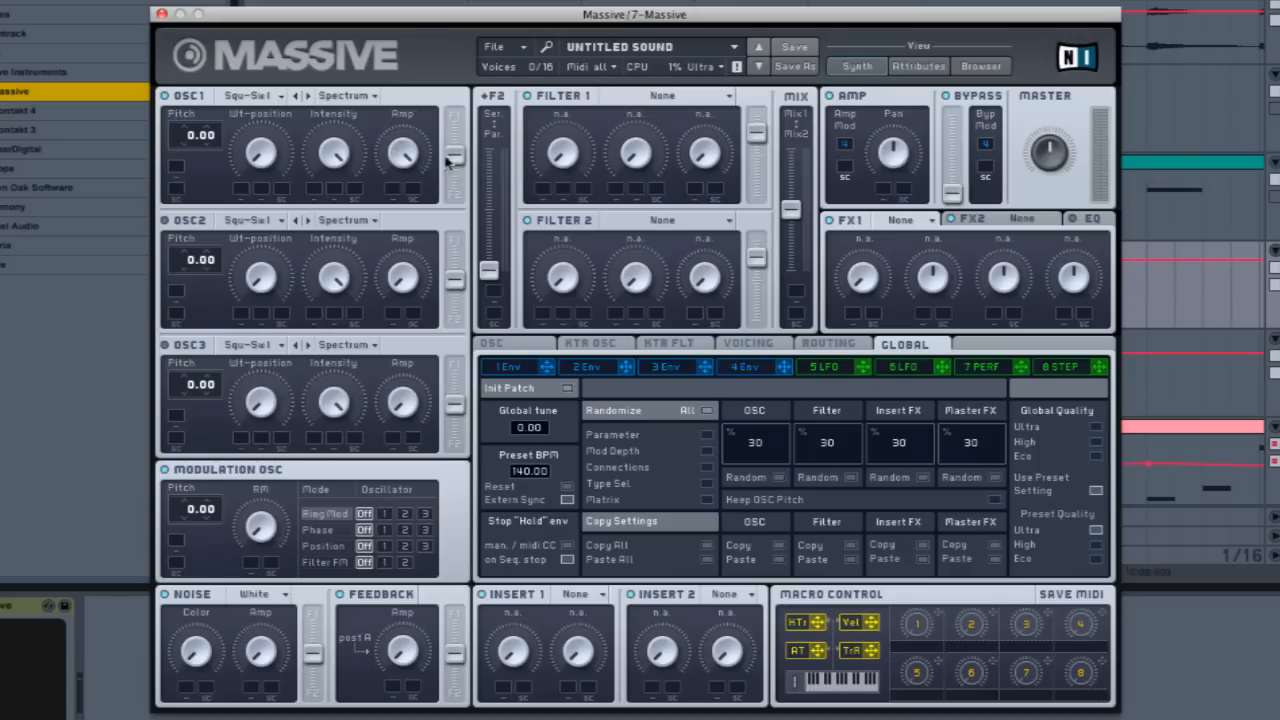
Route the OSC1 output entirely to Filter 1.
drag(455, 150, 456, 156)
drag(425, 17, 421, 17)
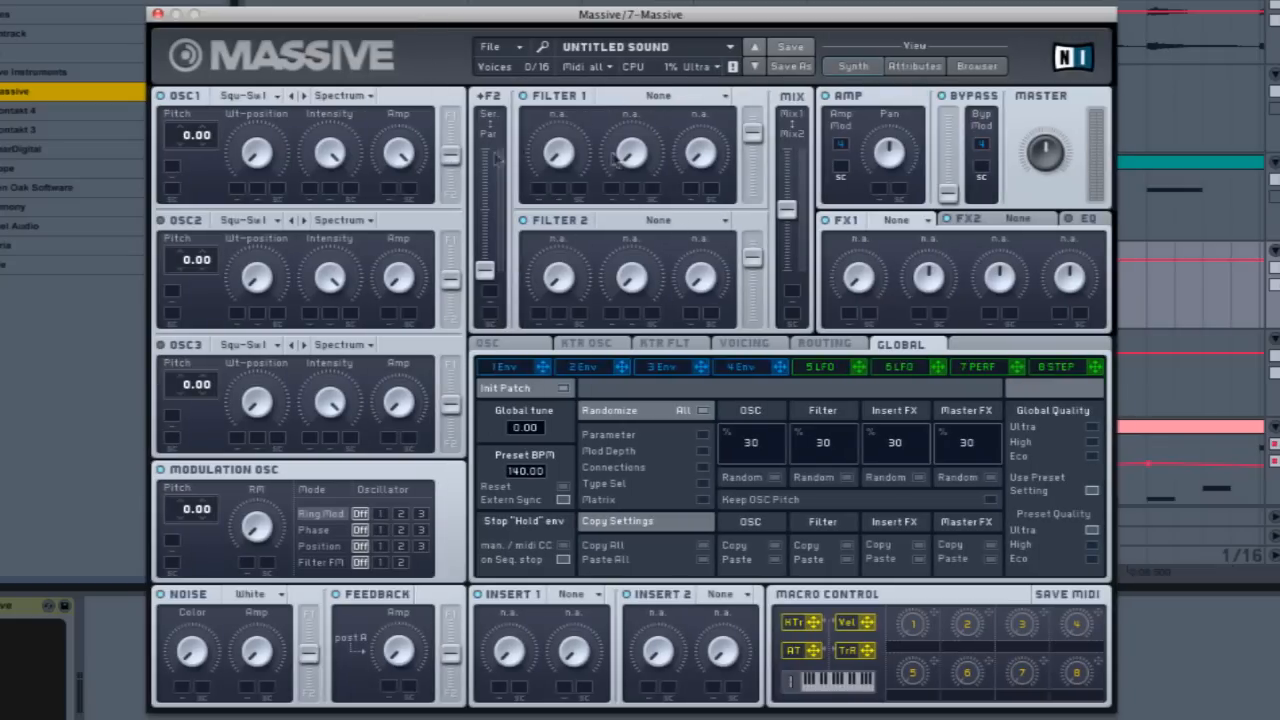
drag(450, 160, 460, 122)
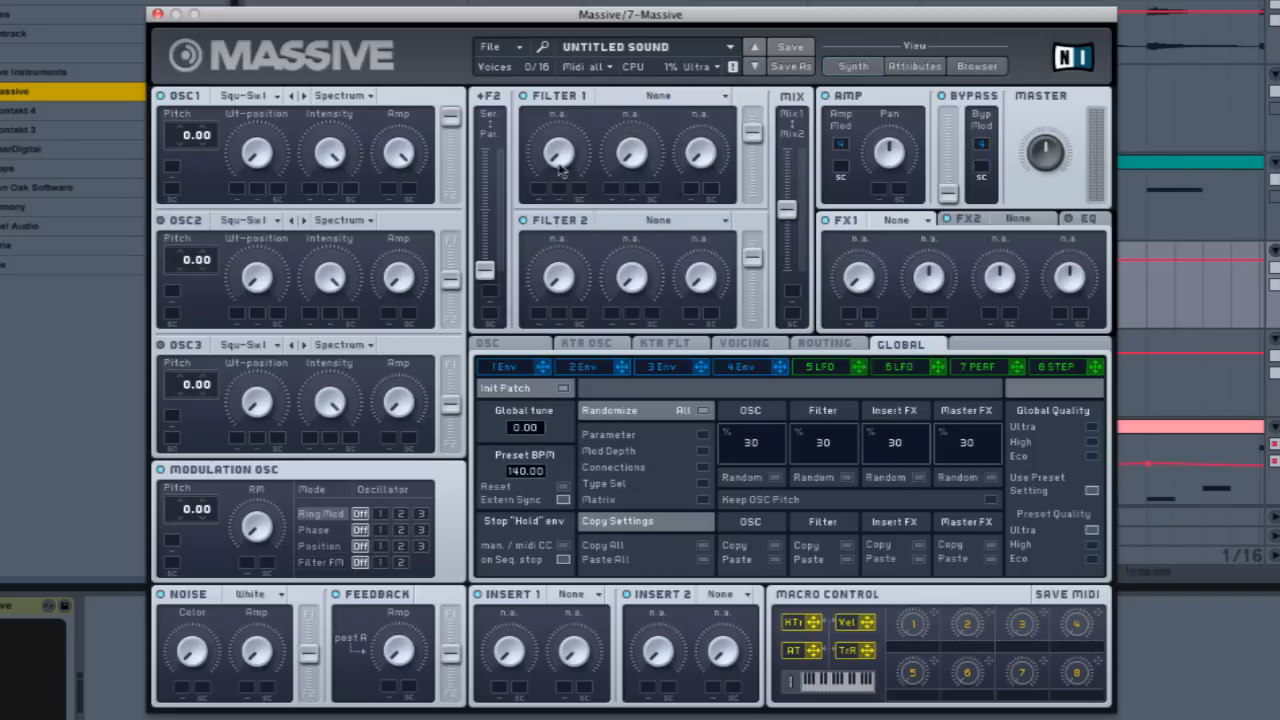
Set the Filter 1 type to Daft.
click(675, 101)
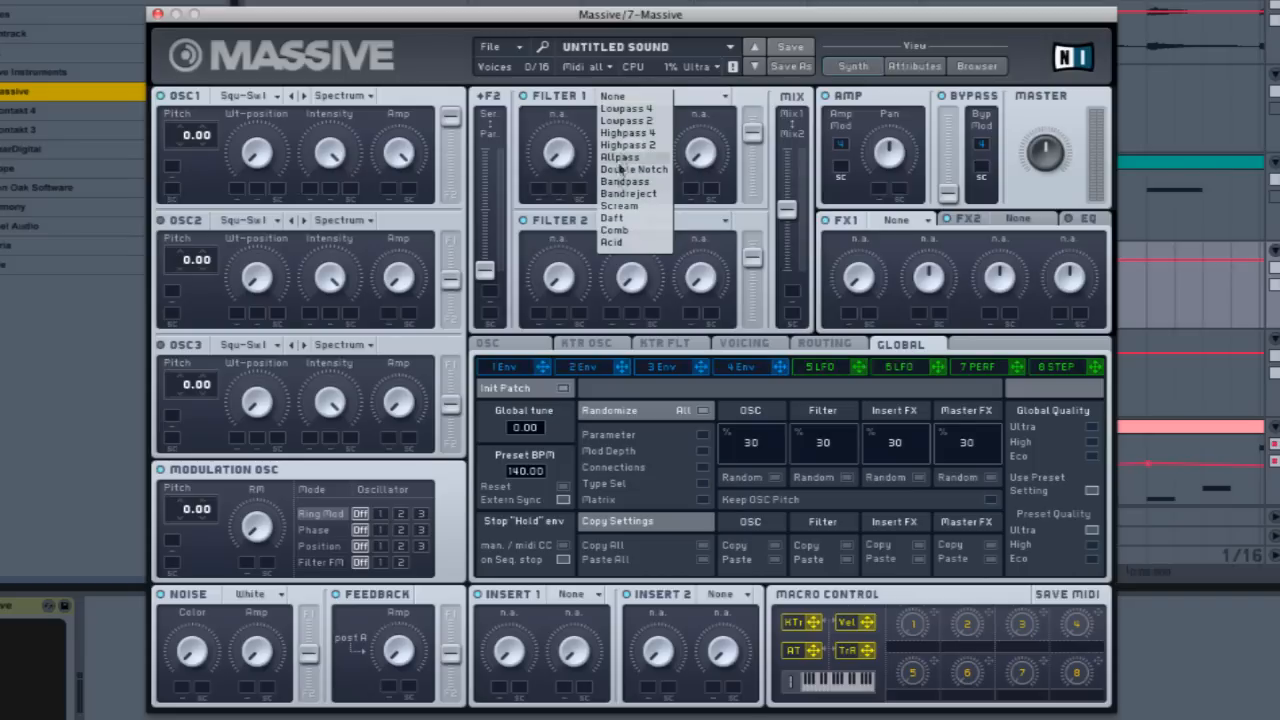
click(612, 218)
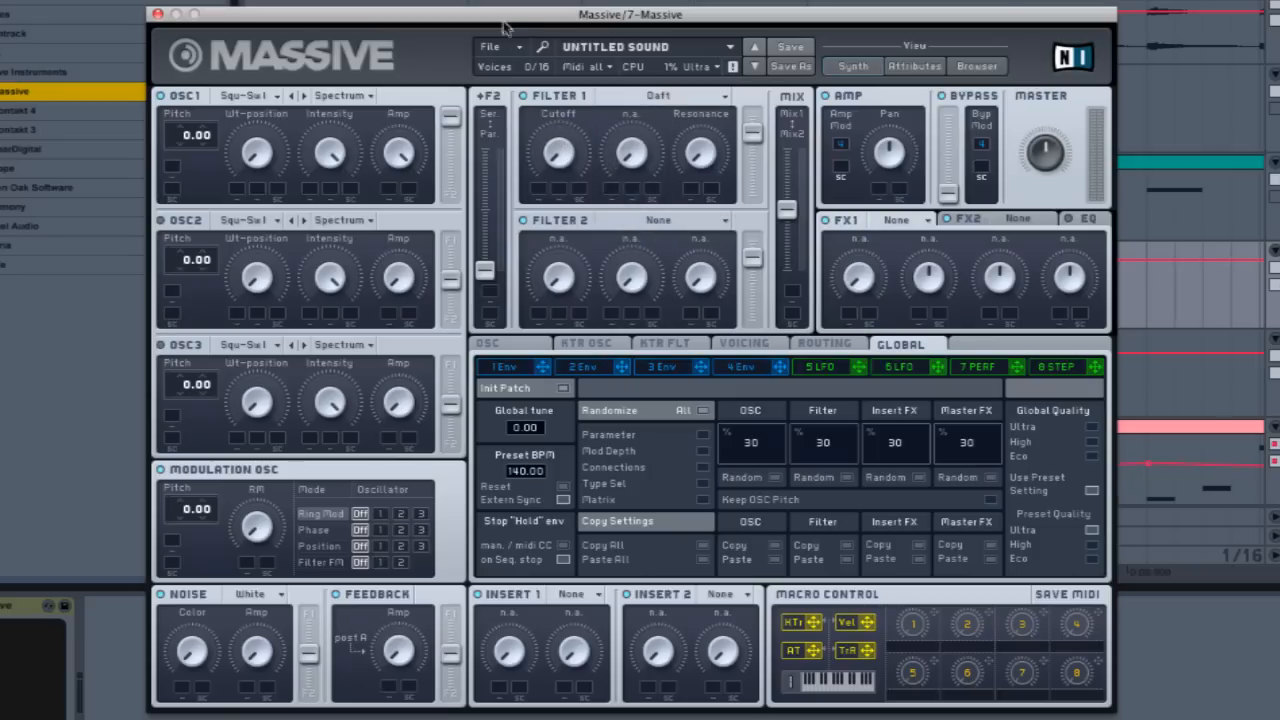
drag(505, 22, 514, 34)
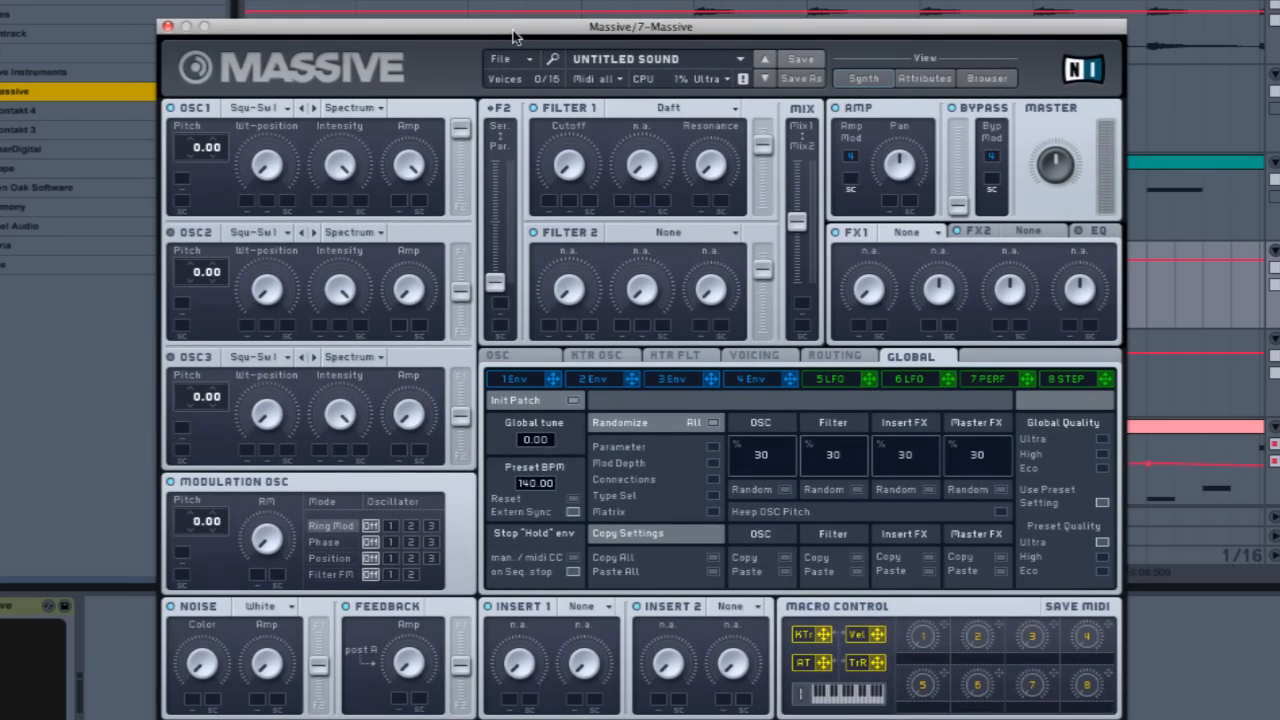